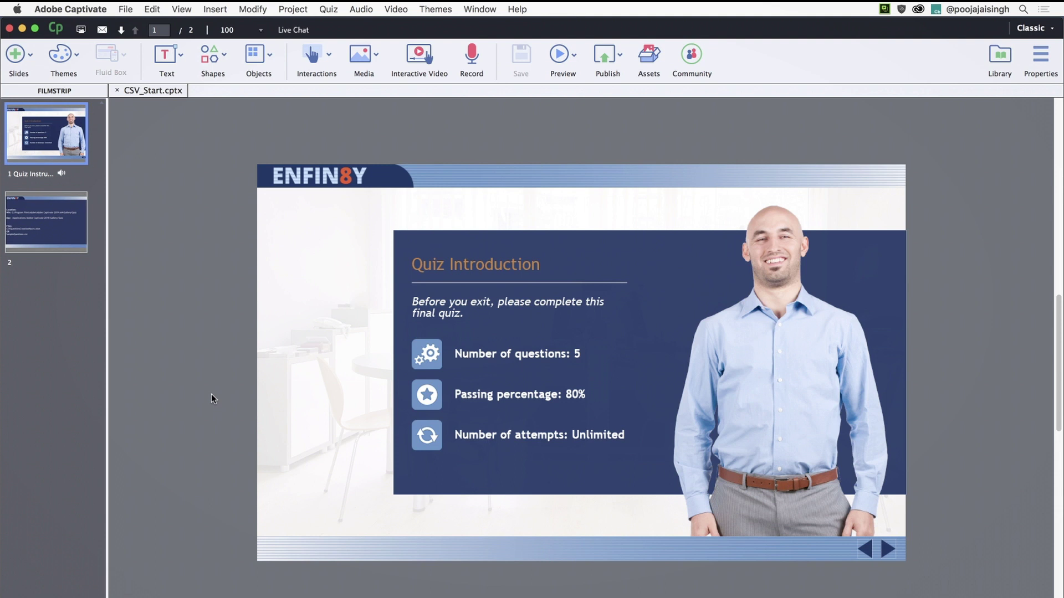
- Advance to slide 2, which lists the quiz gallery, macro and sample CSV file locations
key(Page_Down)
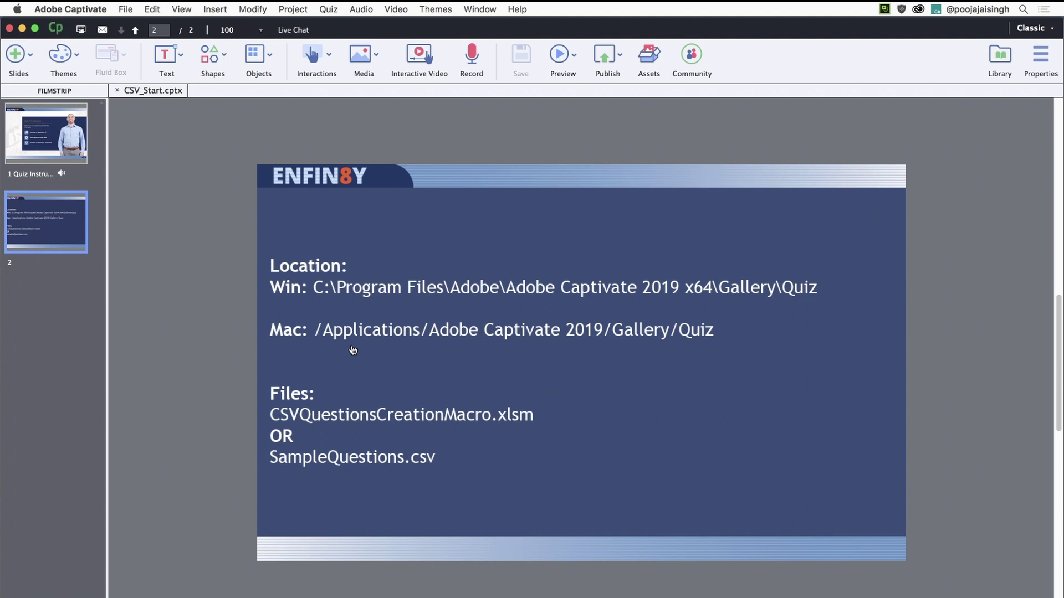
- In Finder, browse to Applications > Adobe Captivate 2019 > Gallery > Quiz
key(super+Tab)
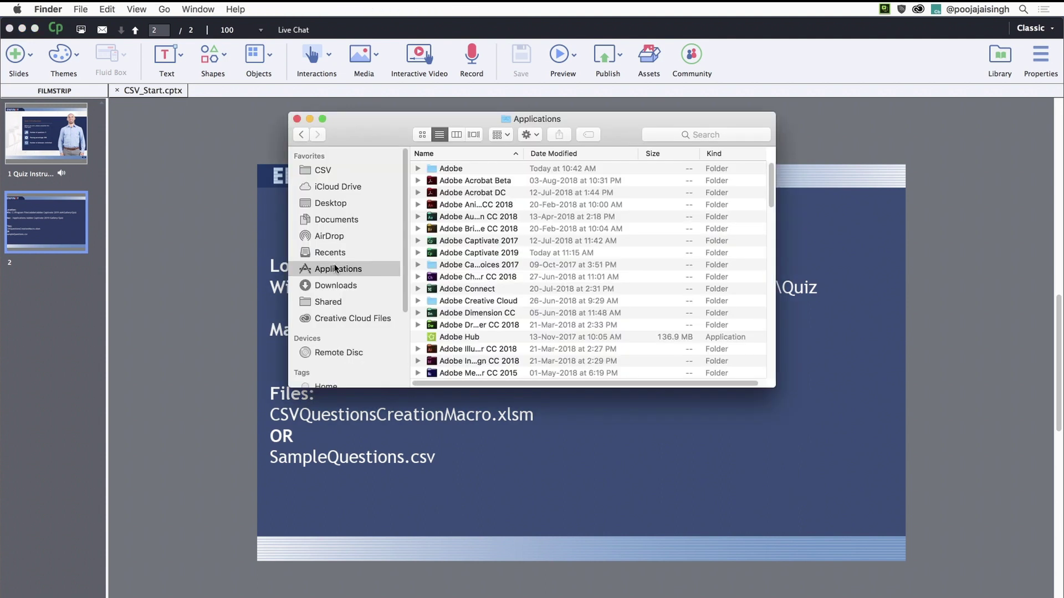
double_click(486, 252)
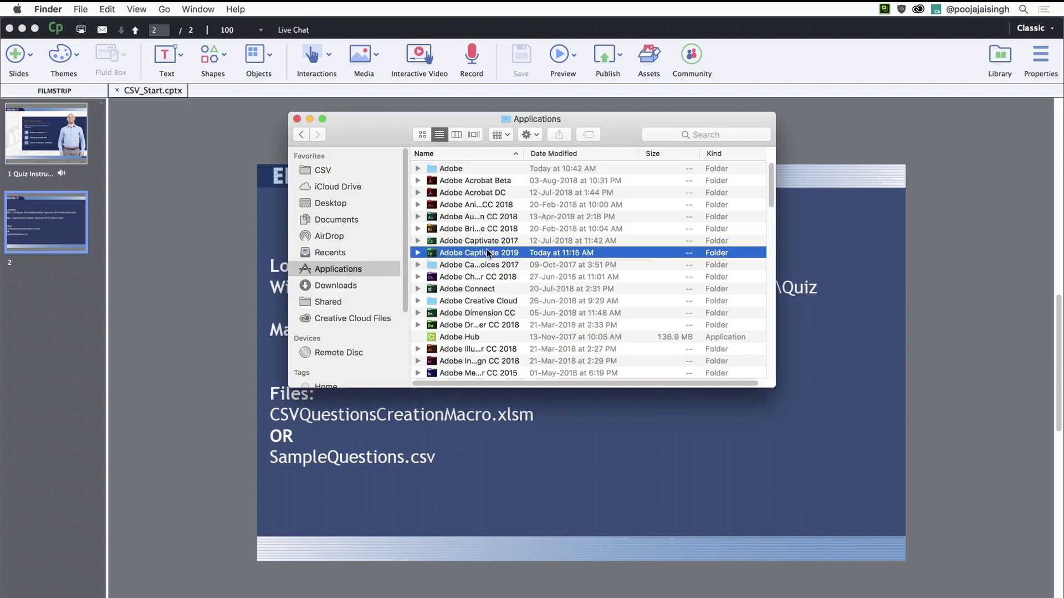
double_click(449, 190)
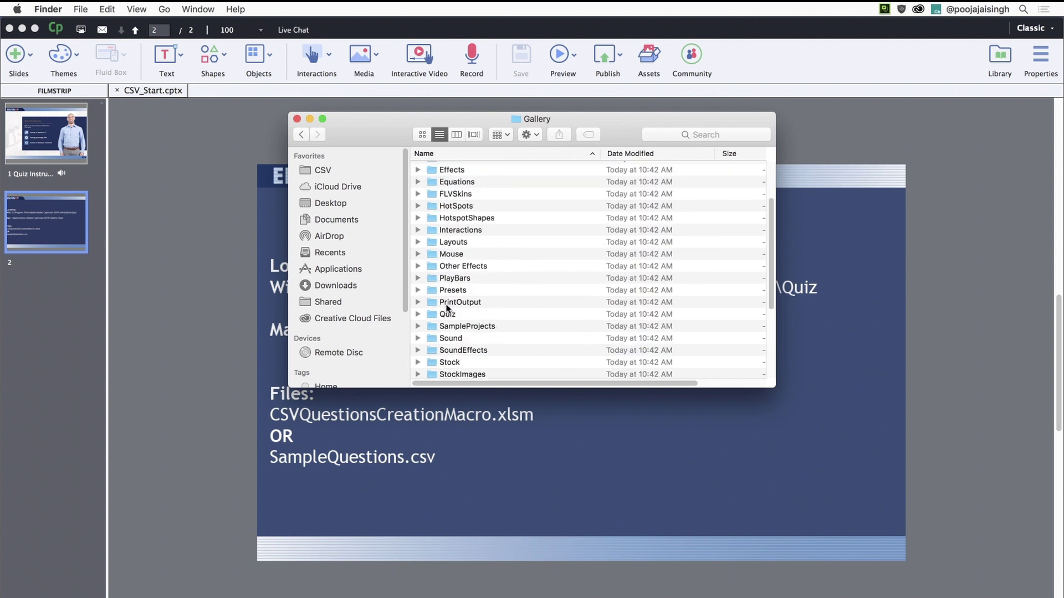
double_click(448, 314)
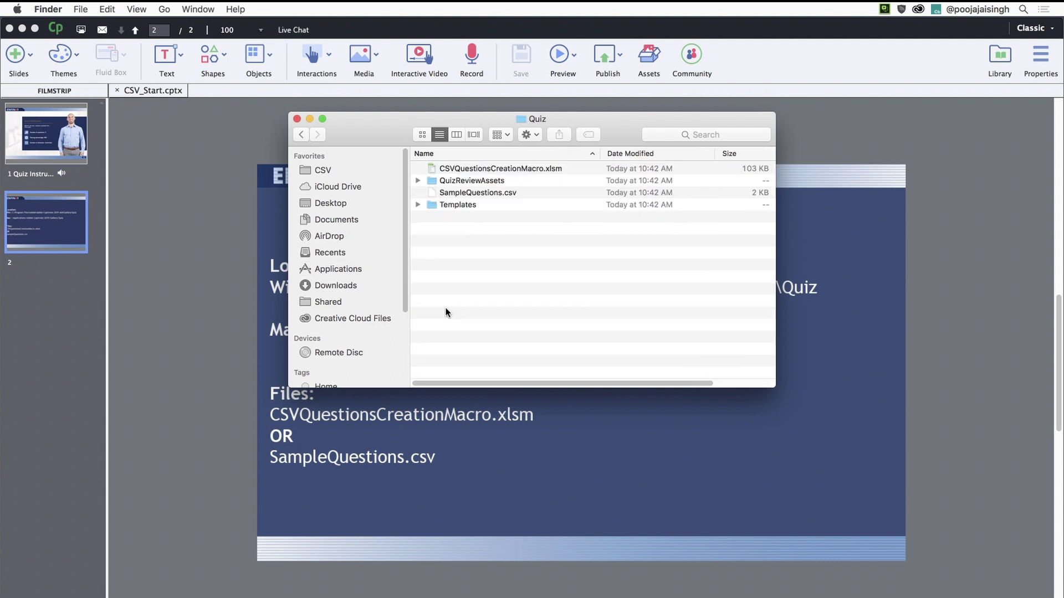
- Copy CSVQuestionsCreationMacro.xlsm into the CSV folder and open the copy
click(506, 169)
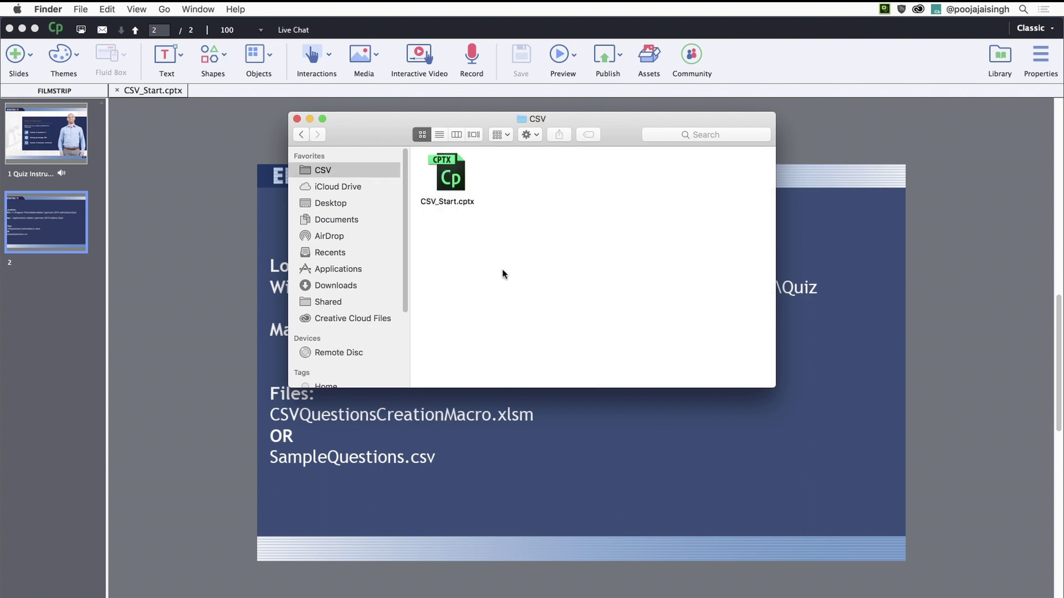
drag(502, 269, 510, 171)
double_click(511, 170)
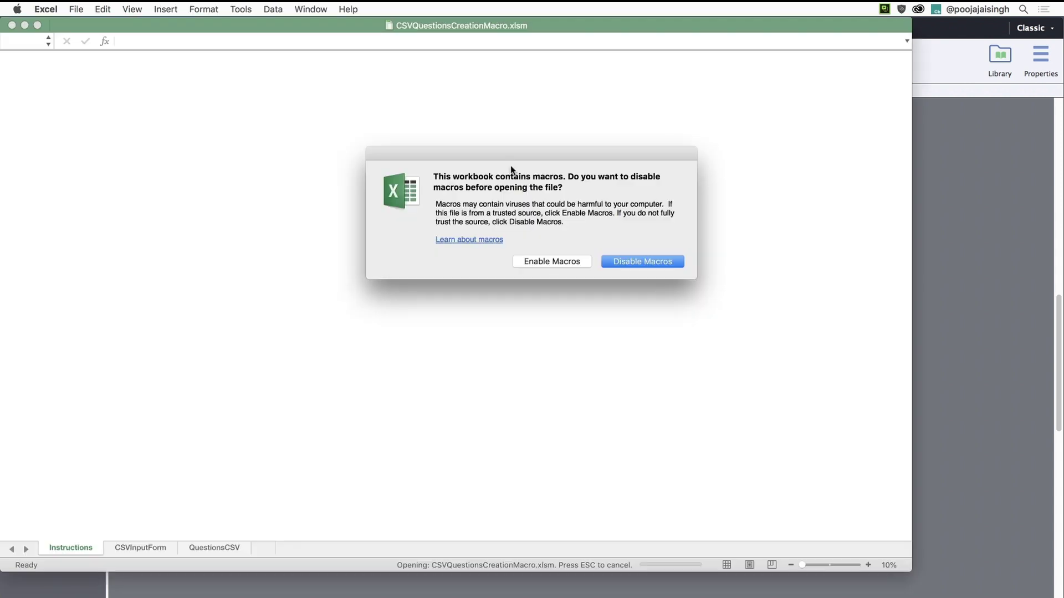
- Enable macros for CSVQuestionsCreationMacro.xlsm and view its Instructions sheet
click(552, 261)
scroll(353, 339, down, 5)
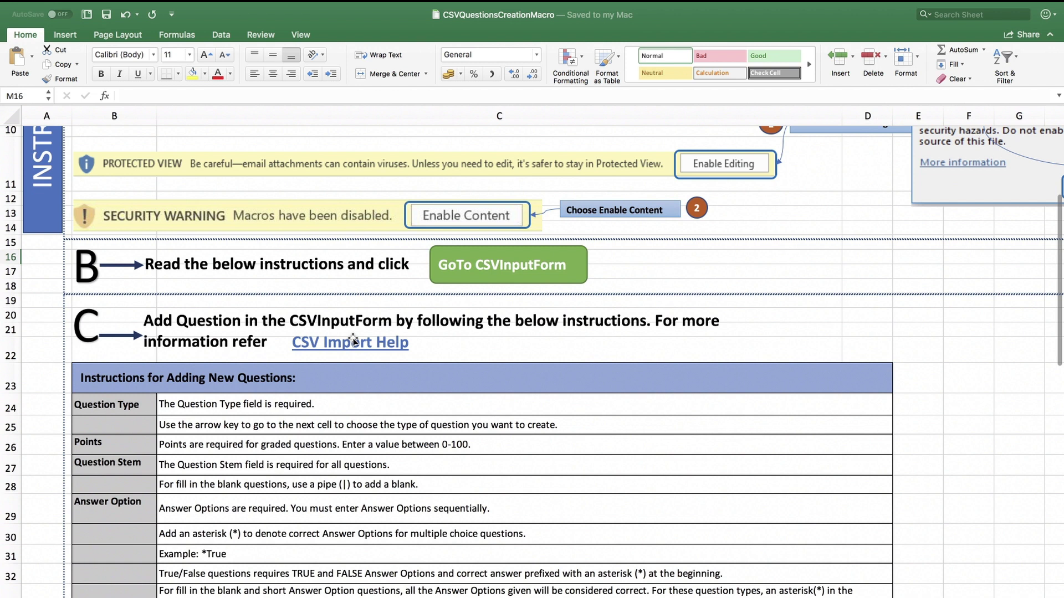
scroll(353, 341, down, 5)
scroll(353, 338, down, 4)
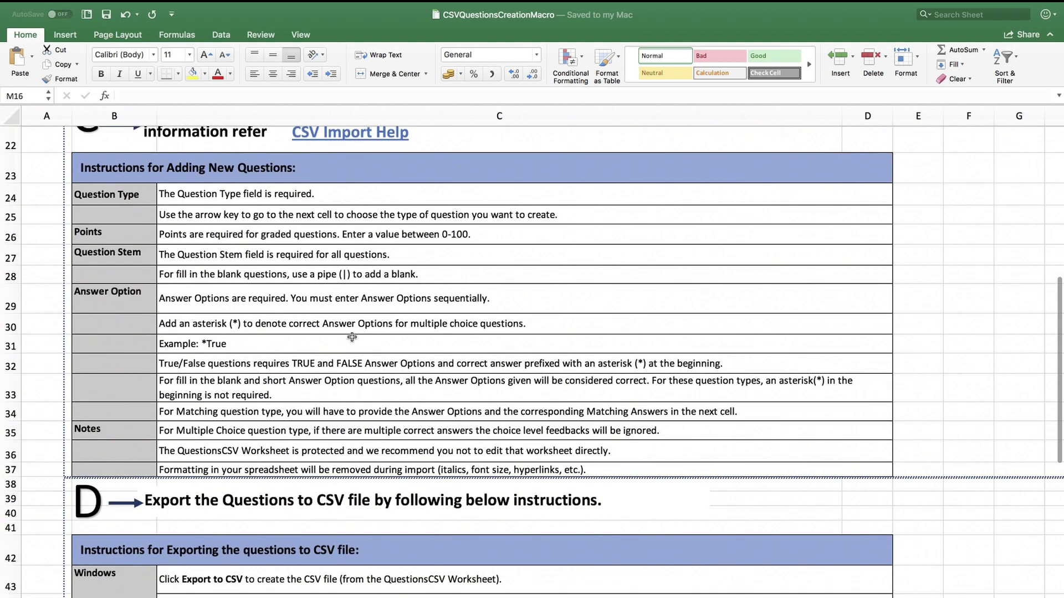
scroll(353, 337, down, 3)
scroll(353, 337, down, 2)
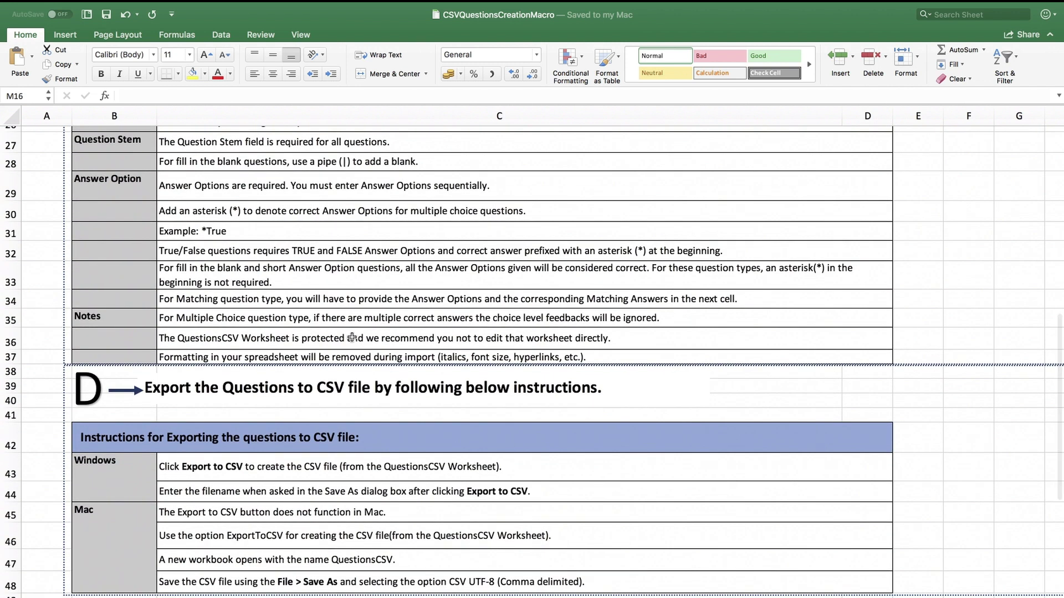
scroll(354, 337, up, 4)
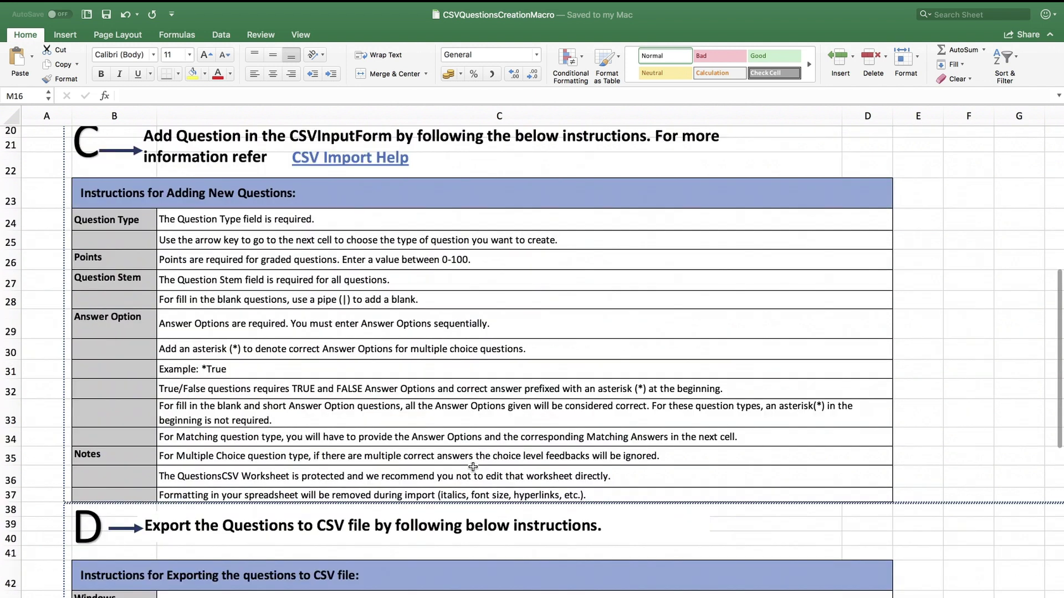
scroll(473, 467, up, 3)
scroll(473, 432, up, 4)
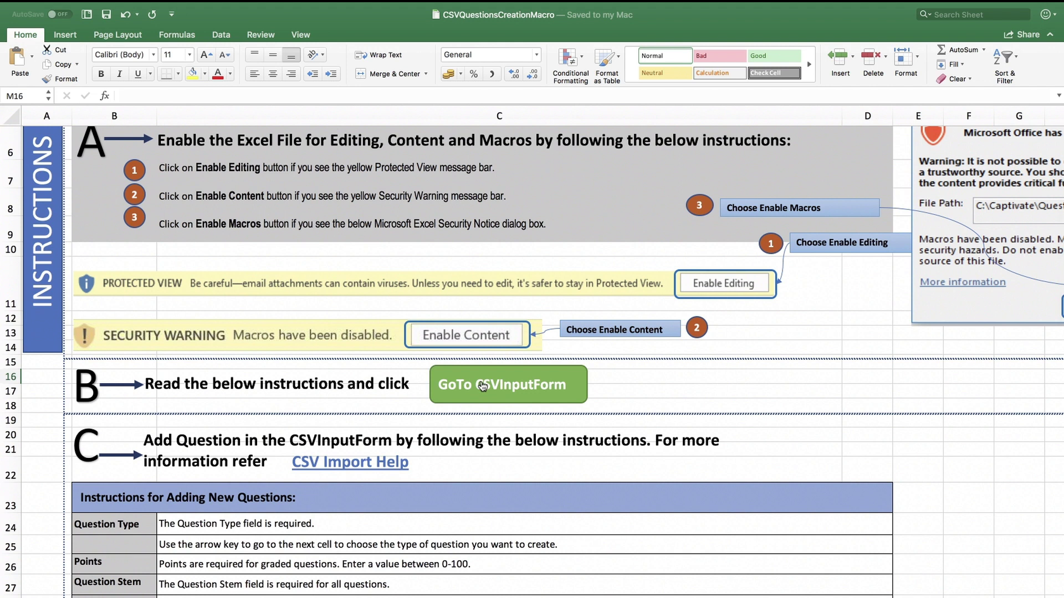
- Add the multiple-choice workstation question to QuestionsCSV from the CSVInputForm, then clear the form
click(483, 385)
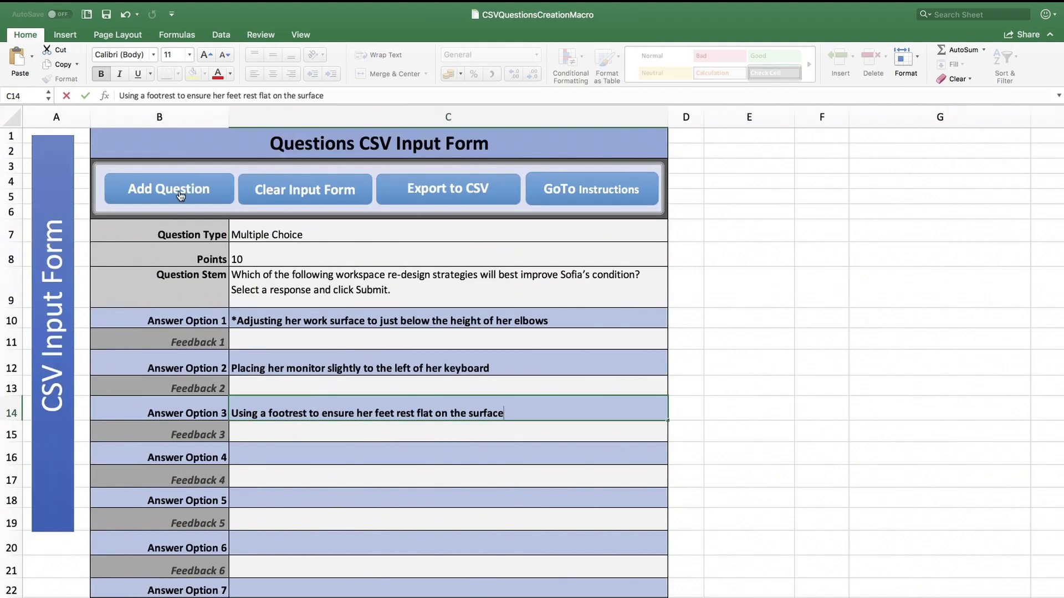
click(184, 189)
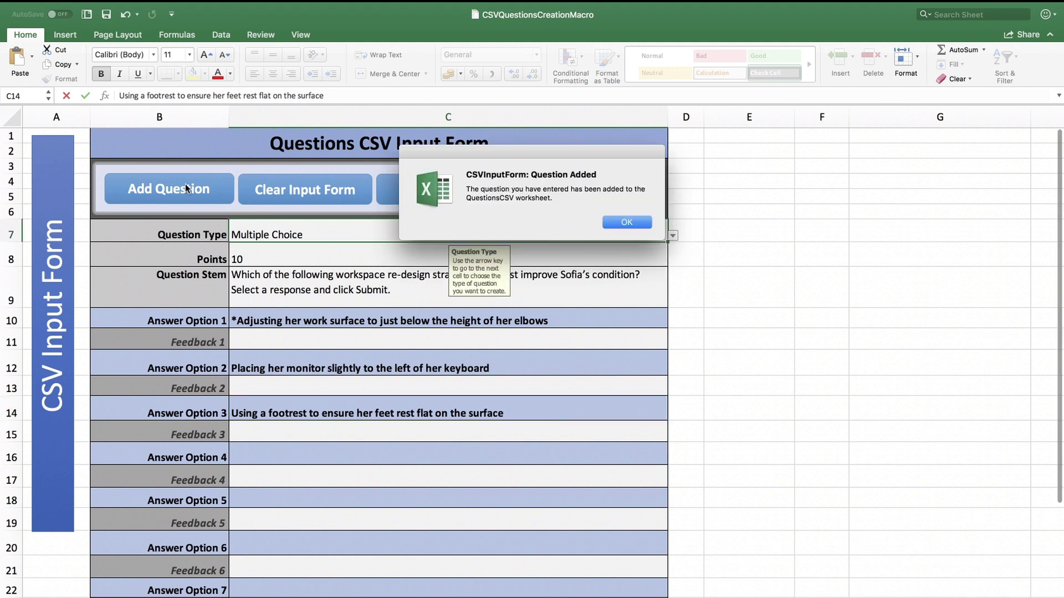
click(627, 223)
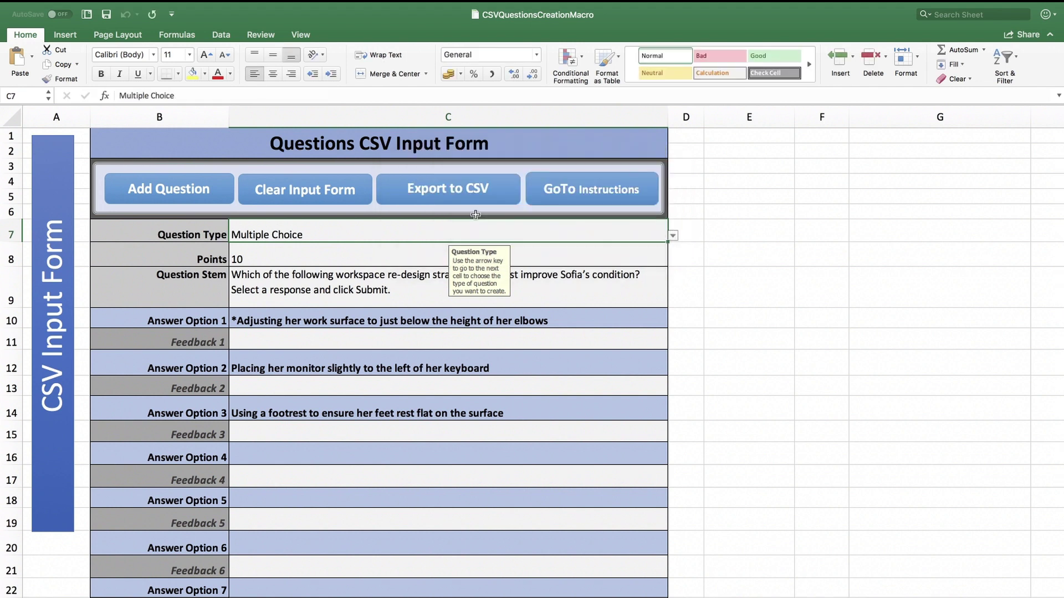
click(323, 180)
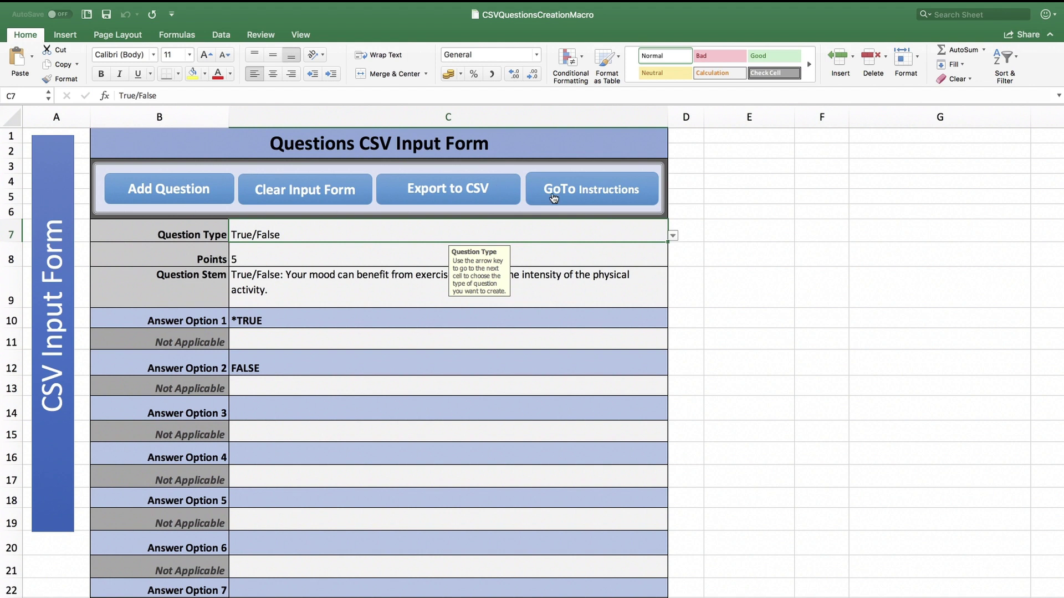
- Export the multiple-choice and True/False questions to the new workbook Book2, acknowledging the Mac notice
click(450, 183)
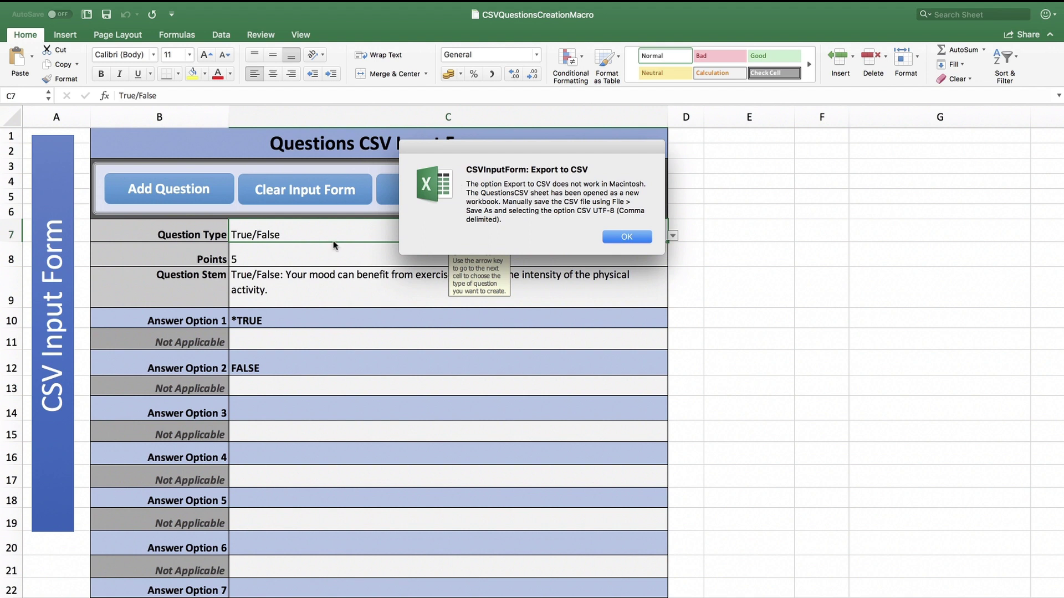
click(645, 241)
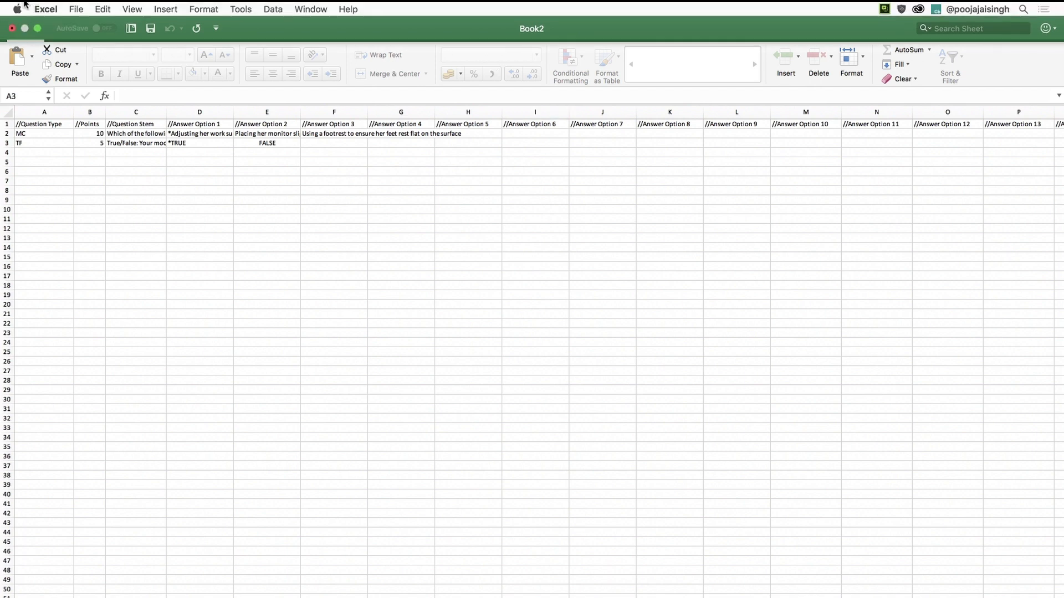
- Save Book2 as ErgonomicsQuestions in CSV UTF-8 (Comma delimited) format
click(76, 9)
click(94, 92)
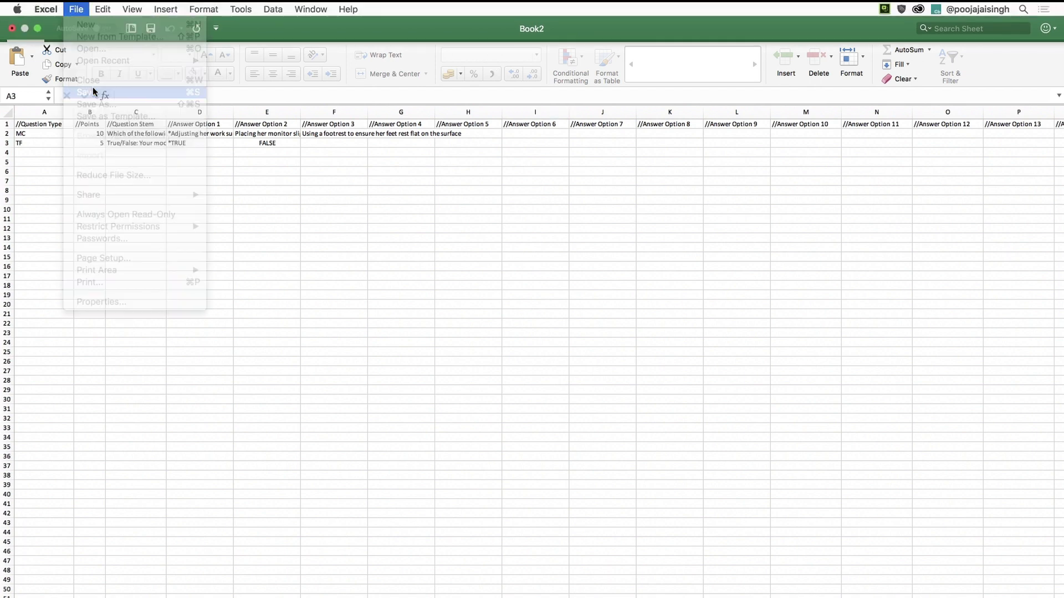
text(ErgonomicsQuestions)
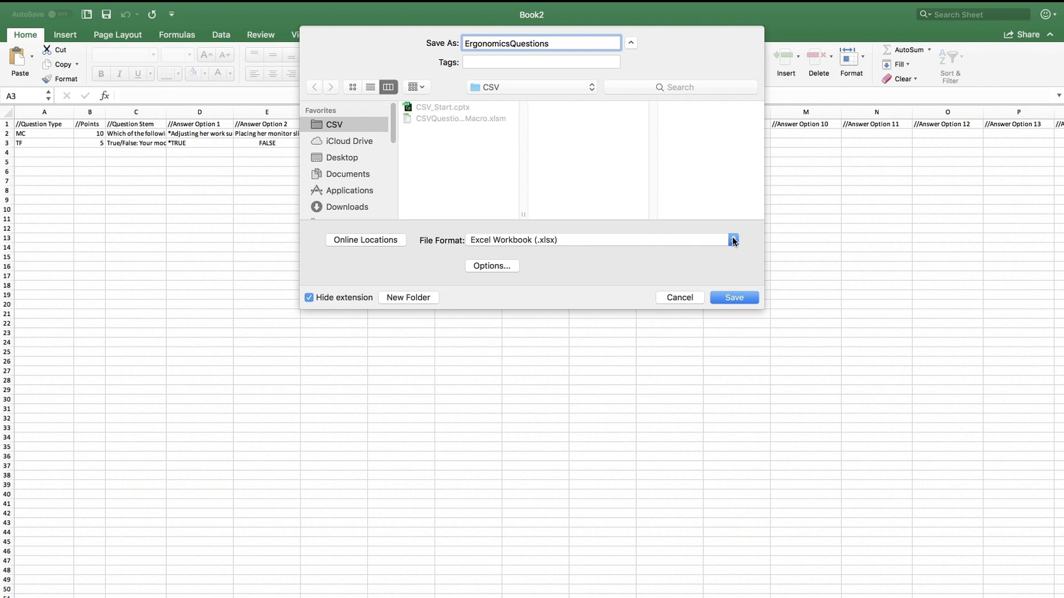
click(733, 239)
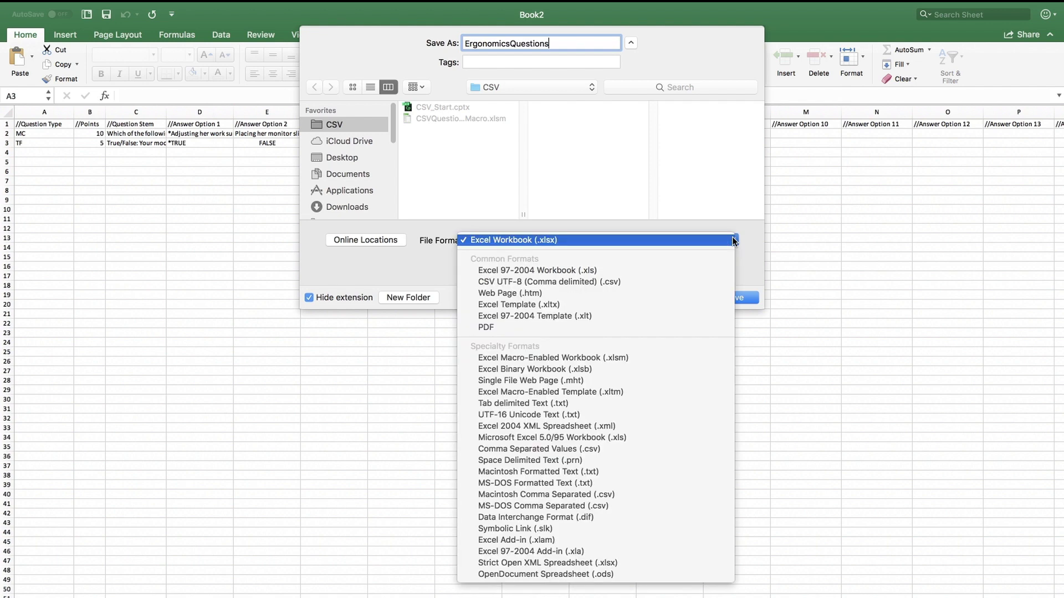
click(583, 281)
click(712, 297)
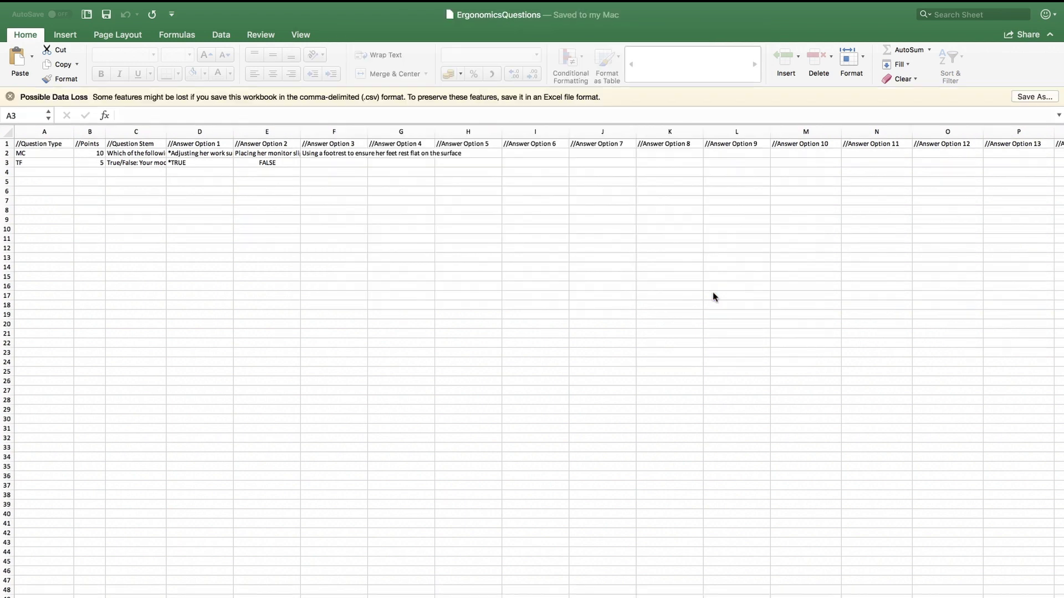
- In Captivate, import ErgonomicsQuestions.csv using Quiz > Import CSV Format File
key(super+Tab)
click(335, 8)
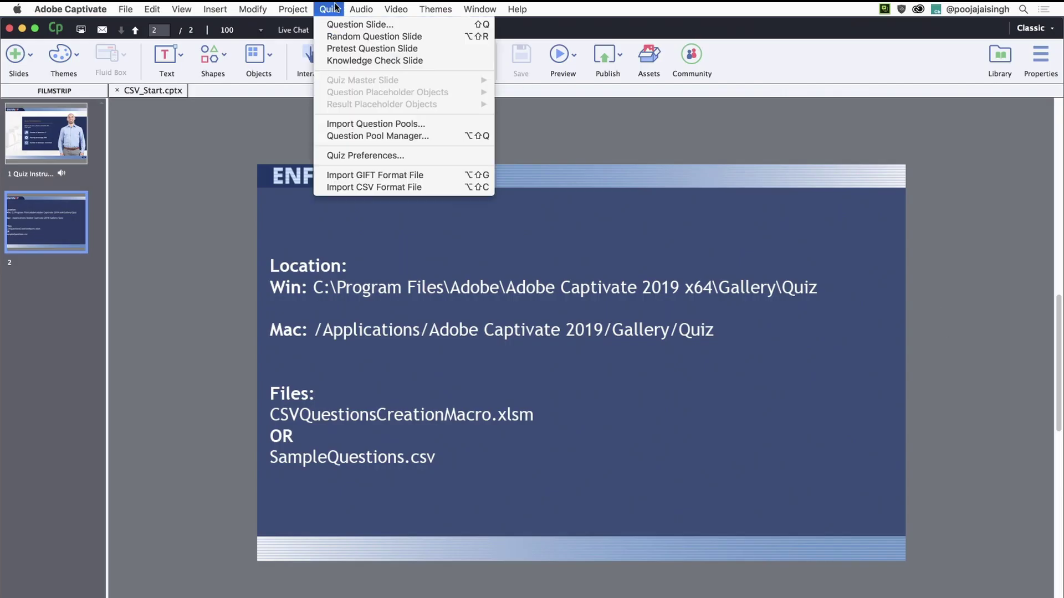
click(372, 186)
click(475, 162)
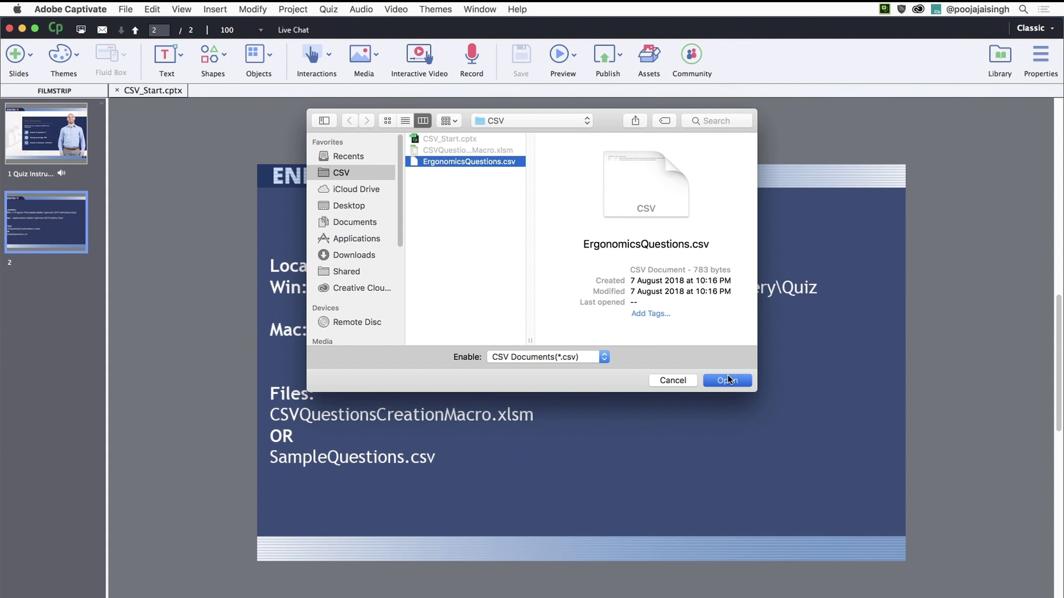
click(727, 380)
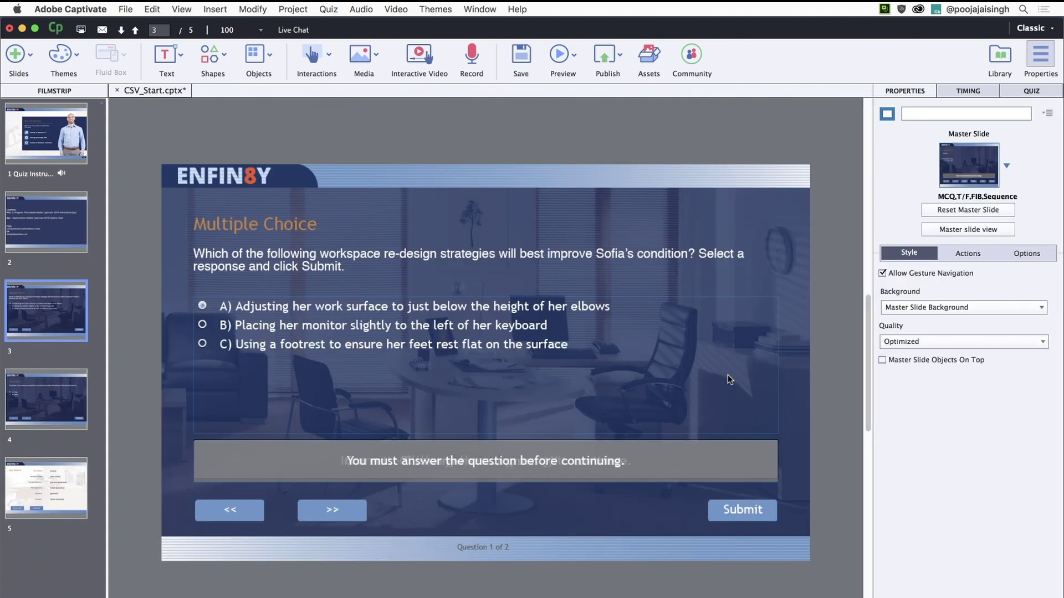